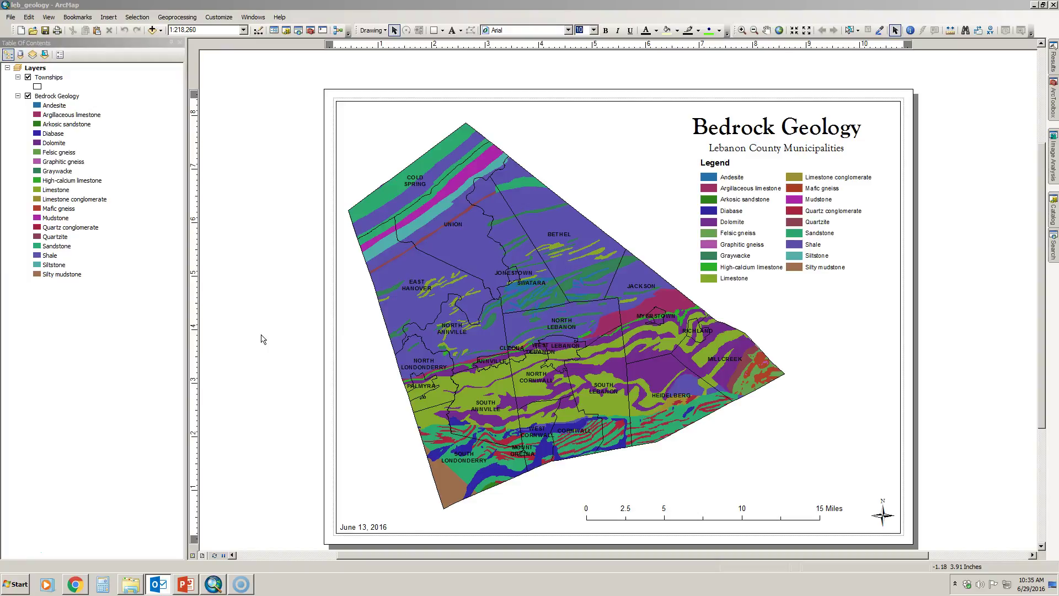
click(11, 17)
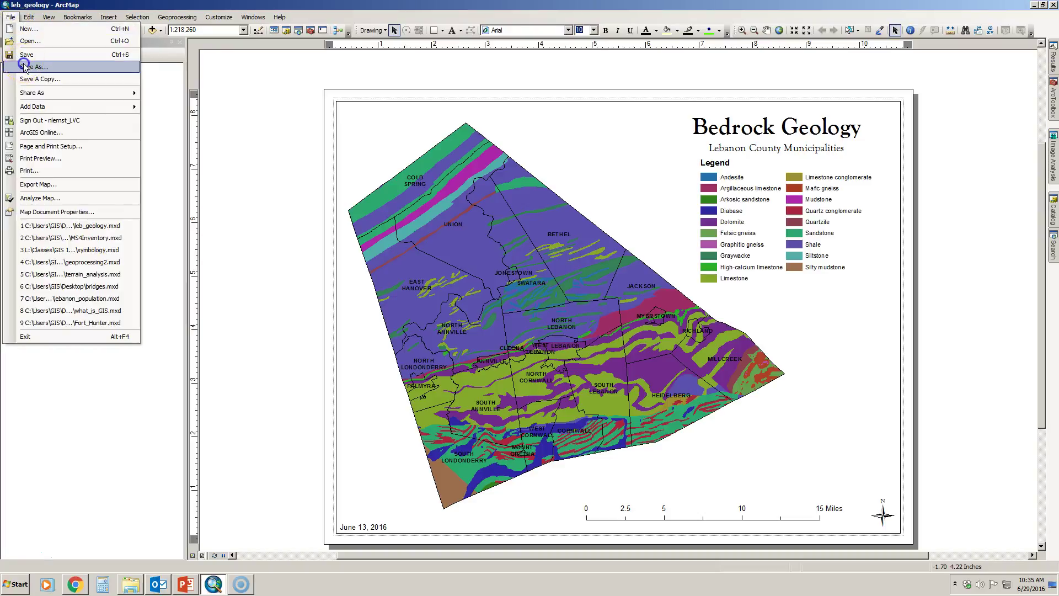
click(24, 67)
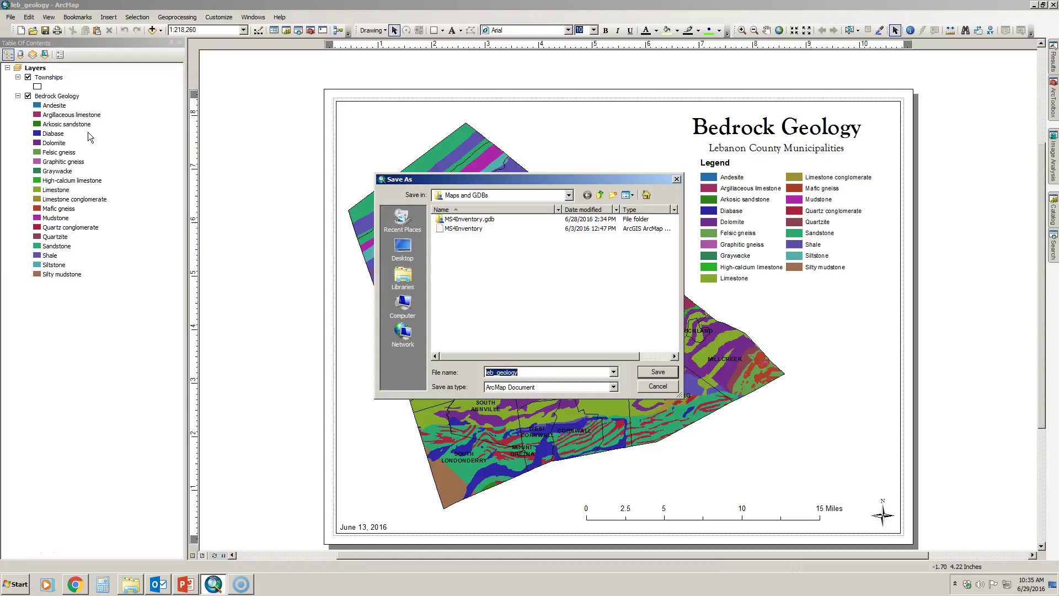
click(657, 386)
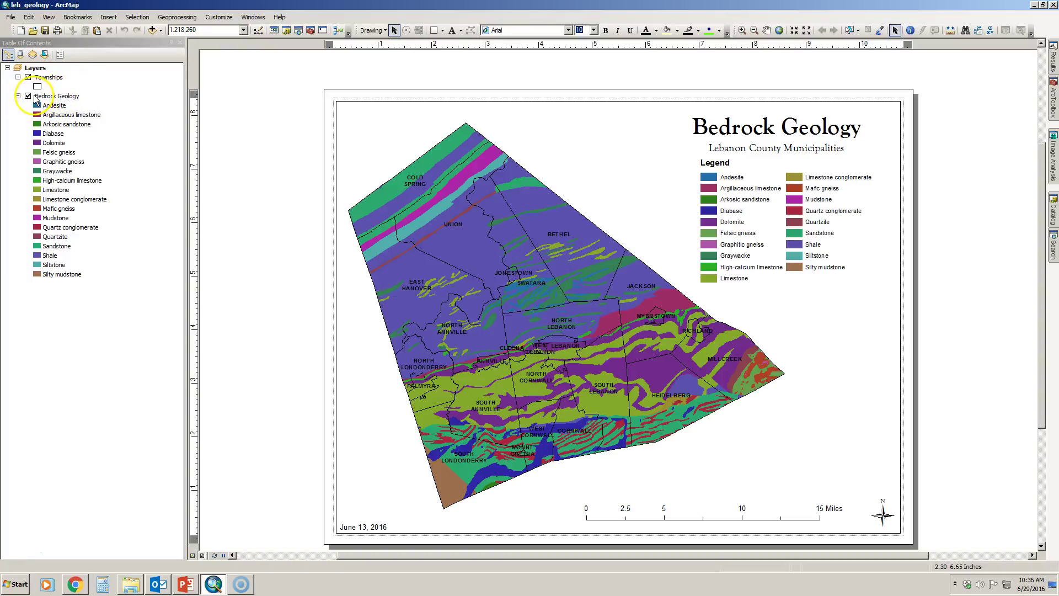
Inspect the Bedrock Geology layer's data source details, highlighting its shapefile path in the layer properties.
click(54, 96)
click(53, 97)
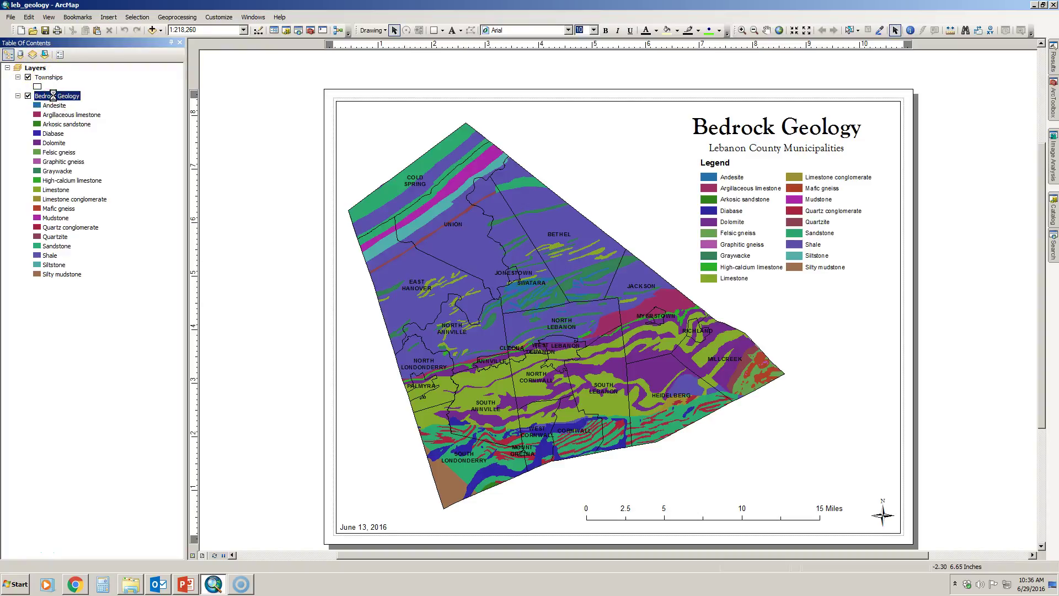
right_click(54, 96)
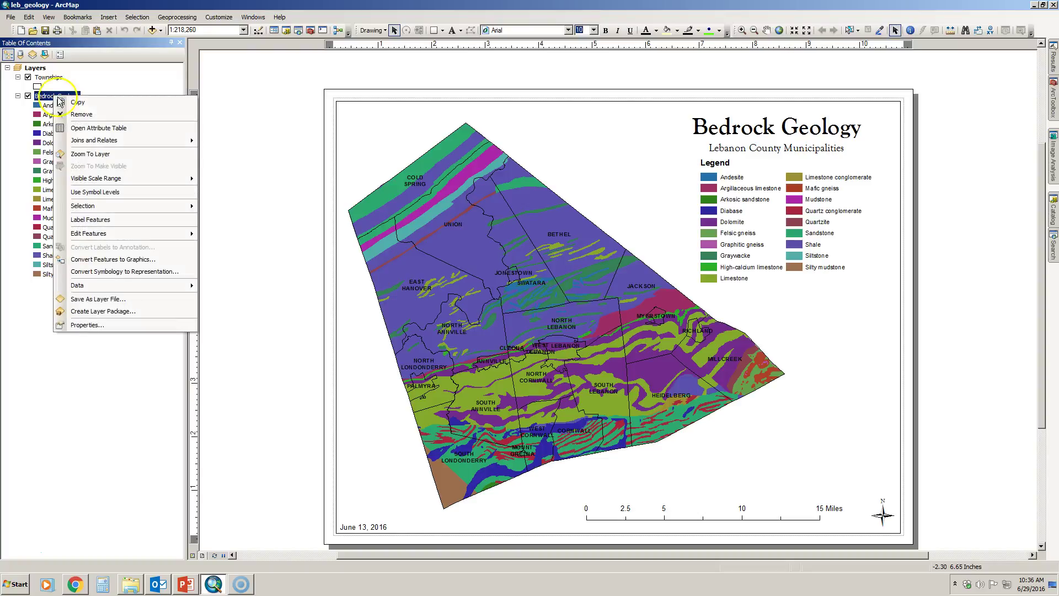
click(87, 325)
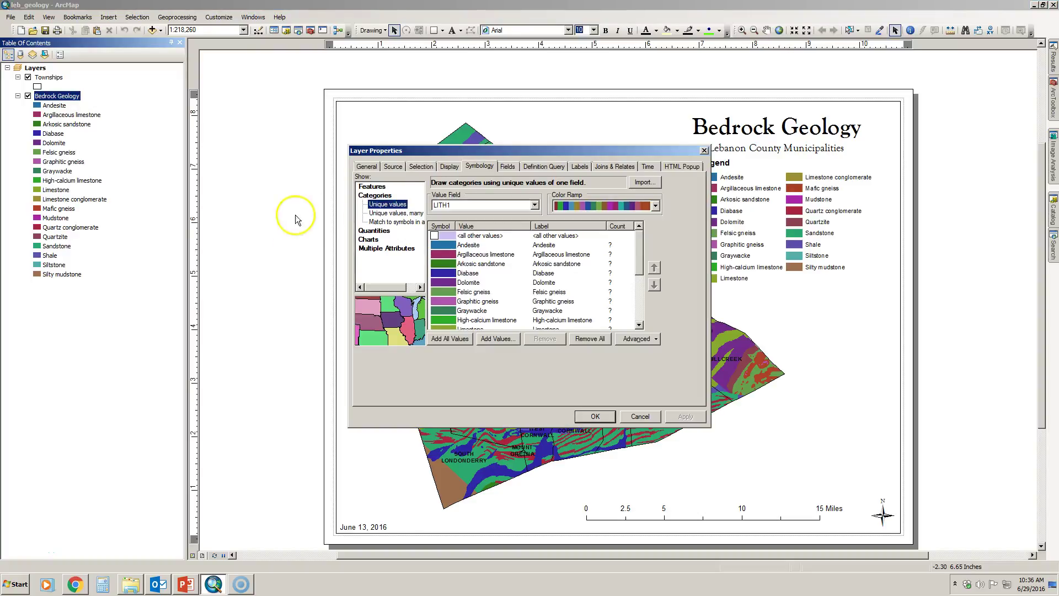
click(393, 166)
drag(462, 252, 624, 252)
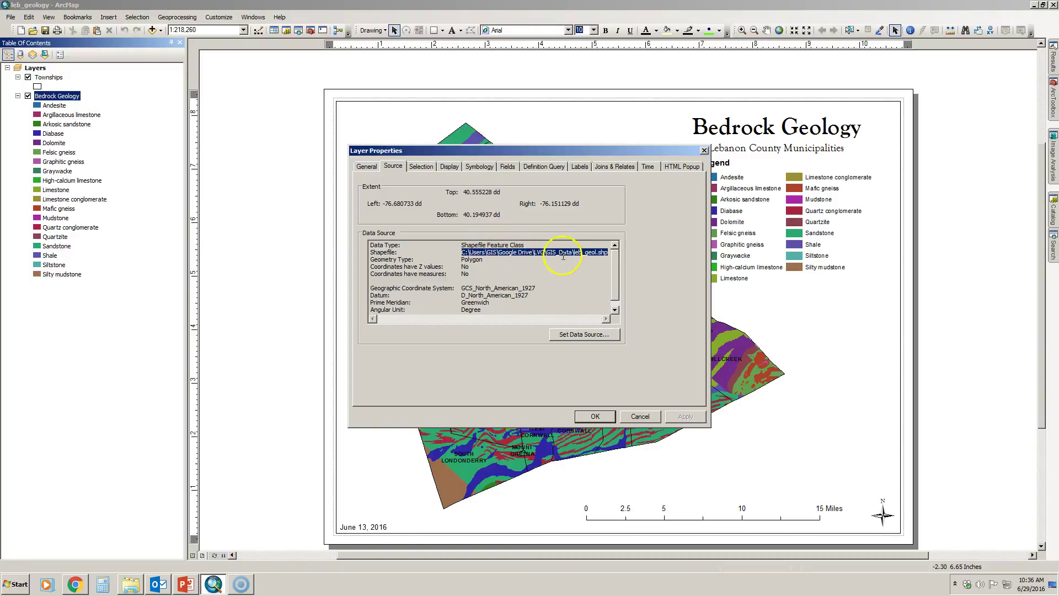
click(582, 251)
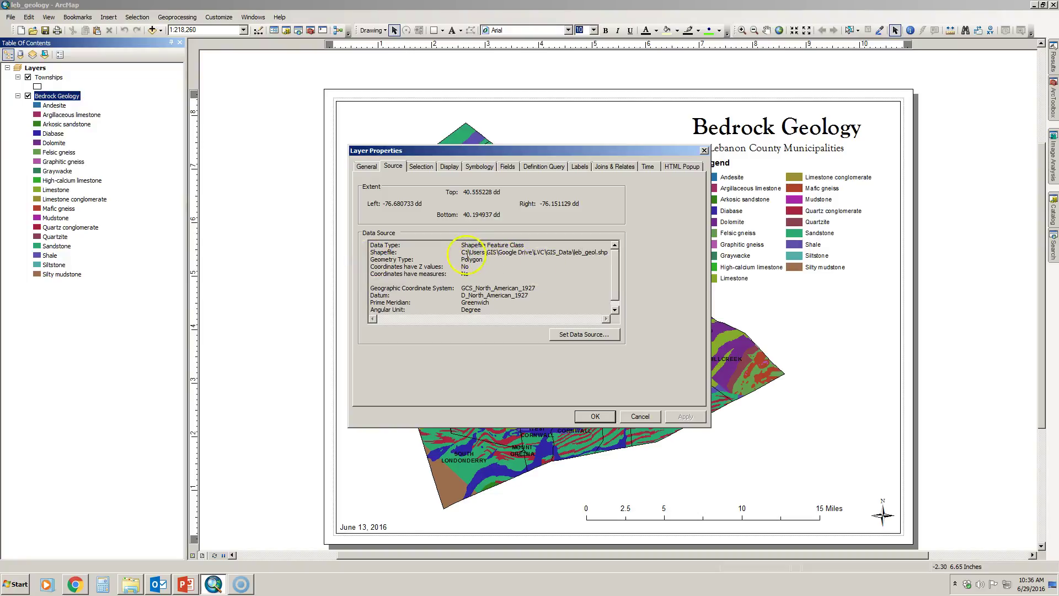
drag(463, 253, 611, 253)
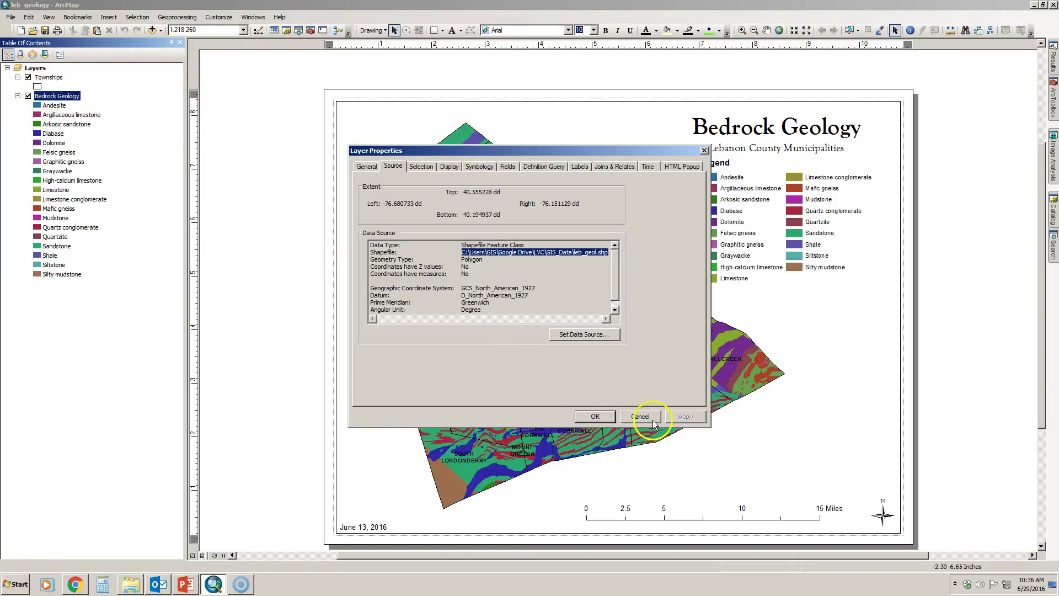
click(608, 421)
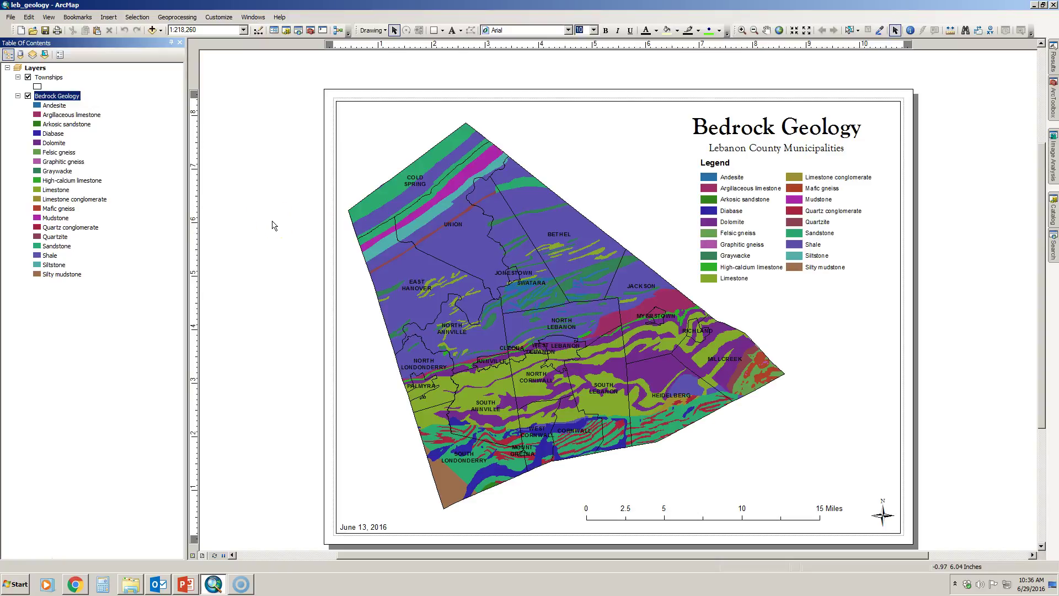
click(228, 102)
click(27, 78)
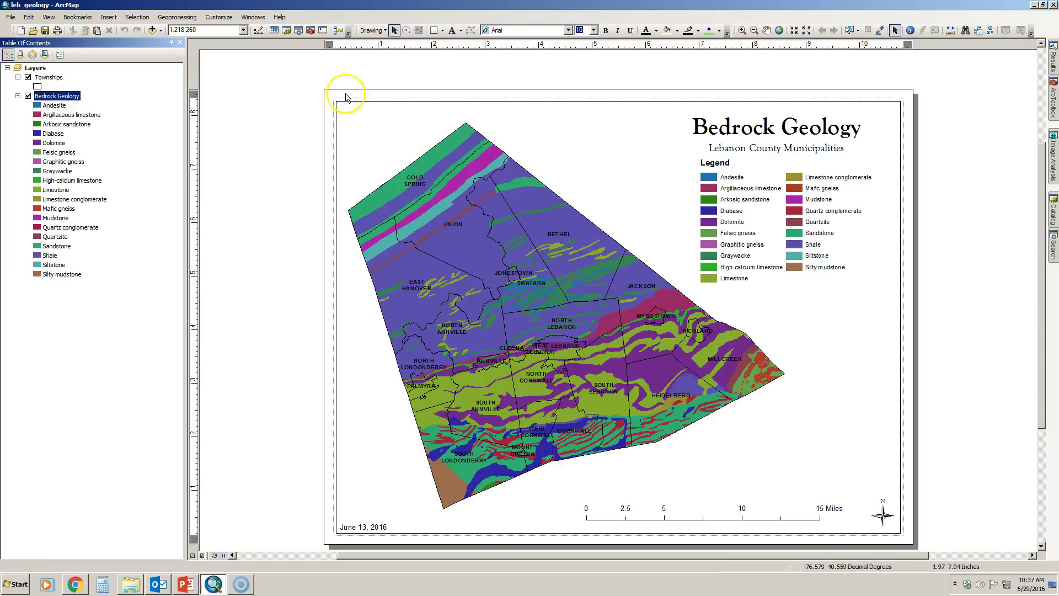
Start a map package of the document, with "Bedrock geology map" as summary and description and "geology" as its tag.
click(12, 18)
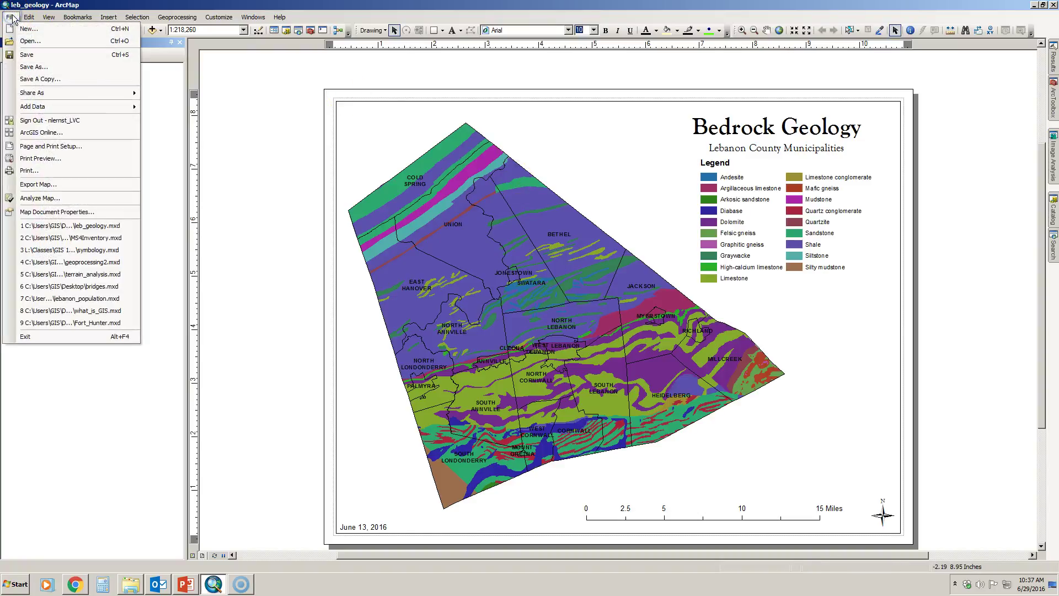
mouse_move(33, 93)
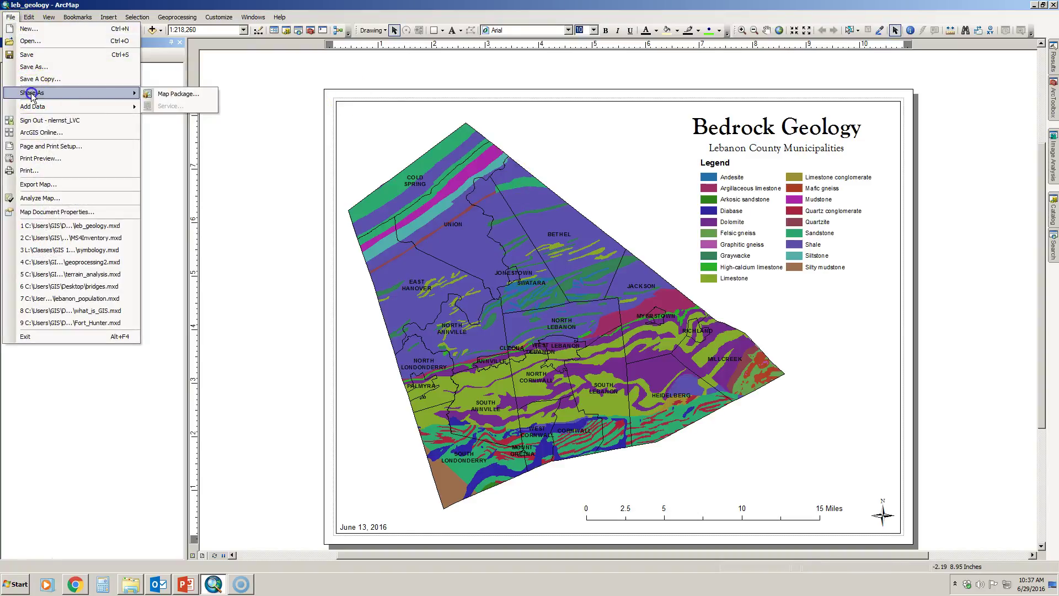
click(177, 97)
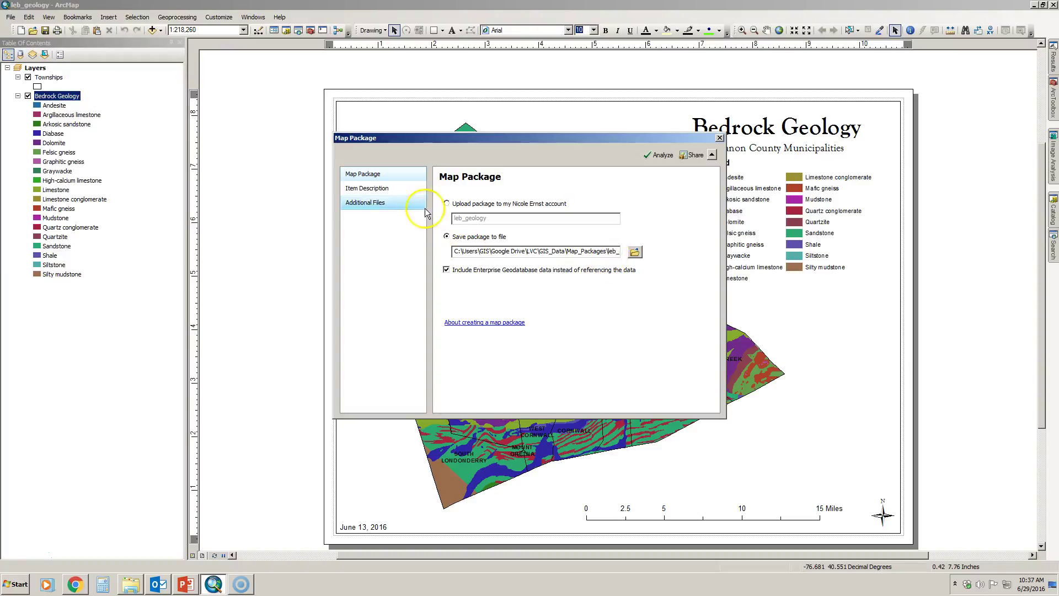
click(384, 191)
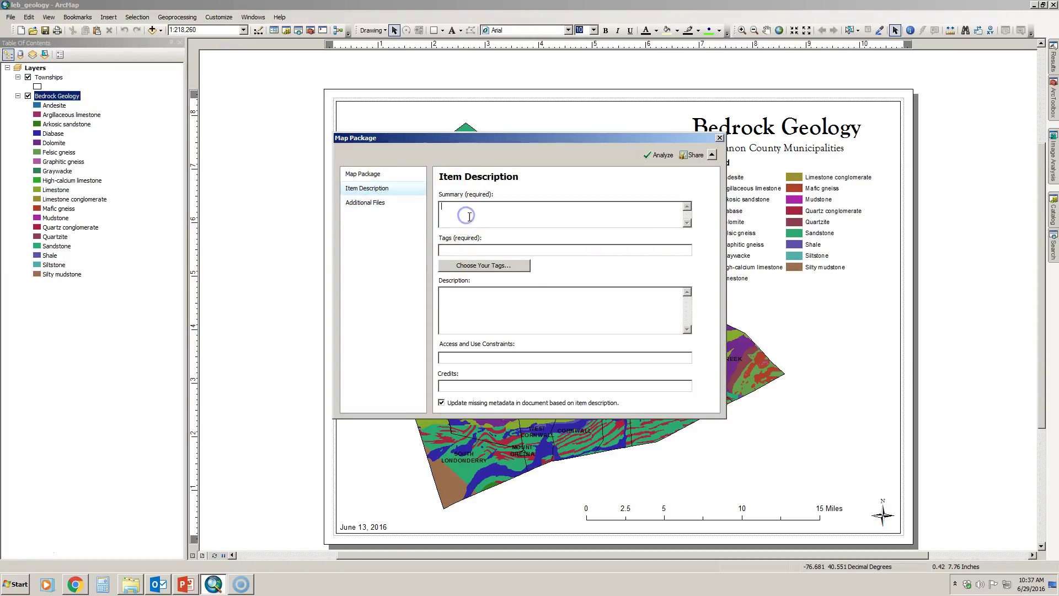
text(Bedrock geology map)
drag(527, 208, 422, 214)
key(ctrl+c)
click(473, 315)
key(ctrl+v)
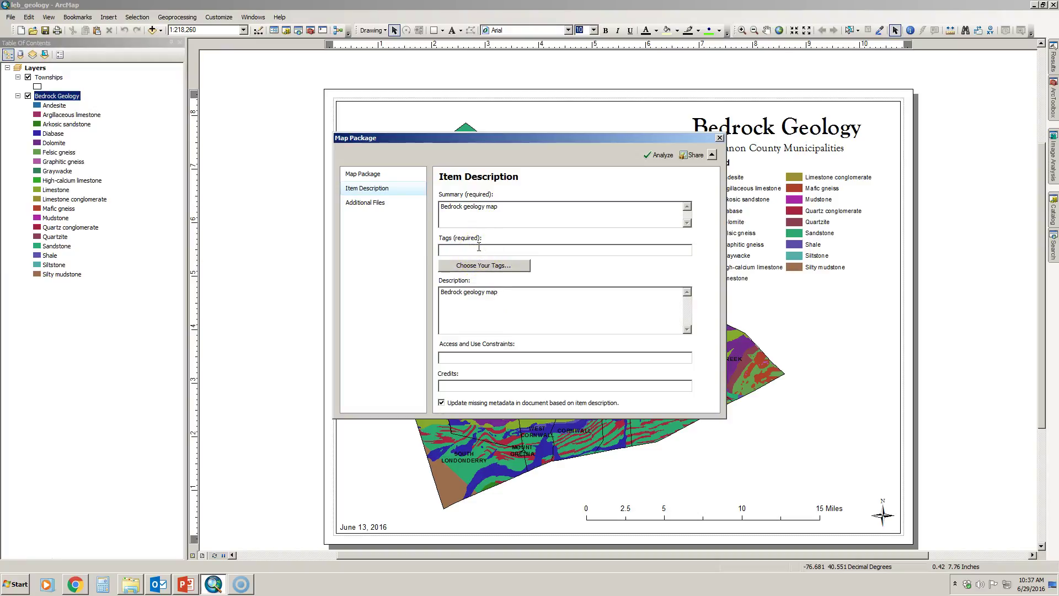
text(geology)
Check the additional files and item description, then analyze and share the map as the leb_geology package file.
click(356, 207)
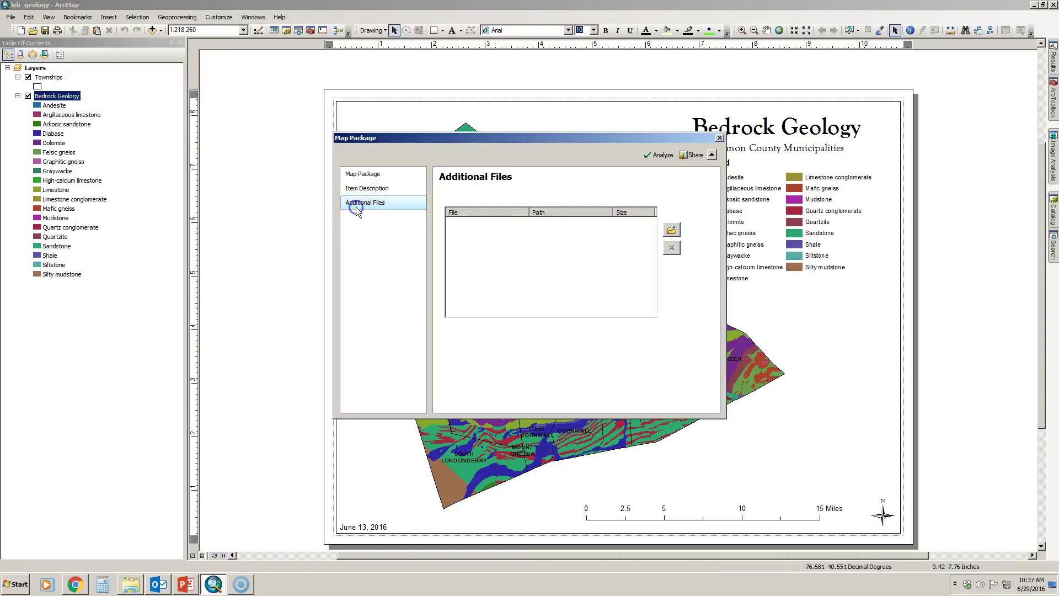
click(373, 175)
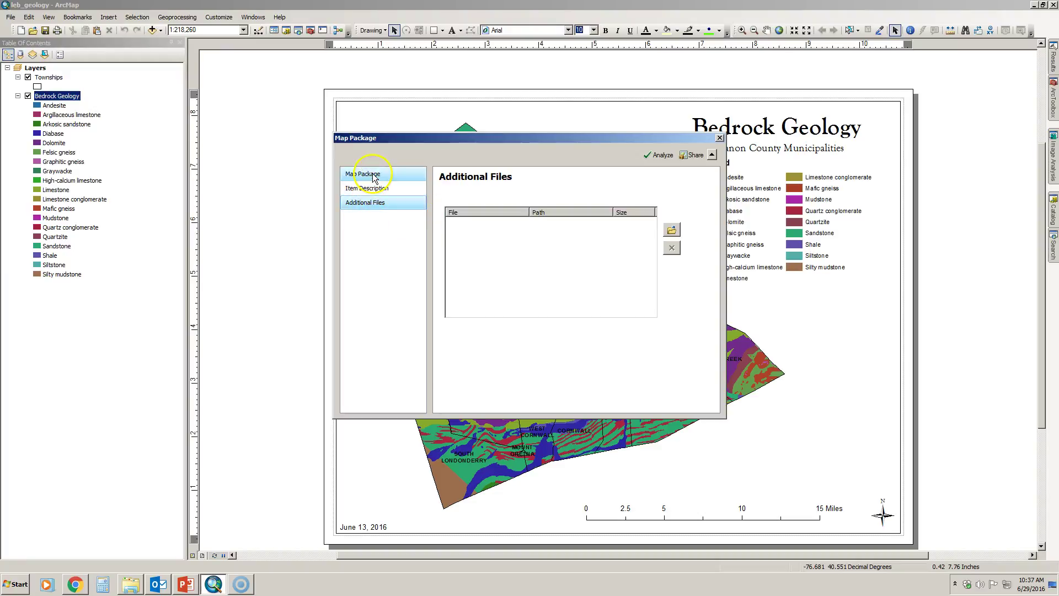
click(367, 188)
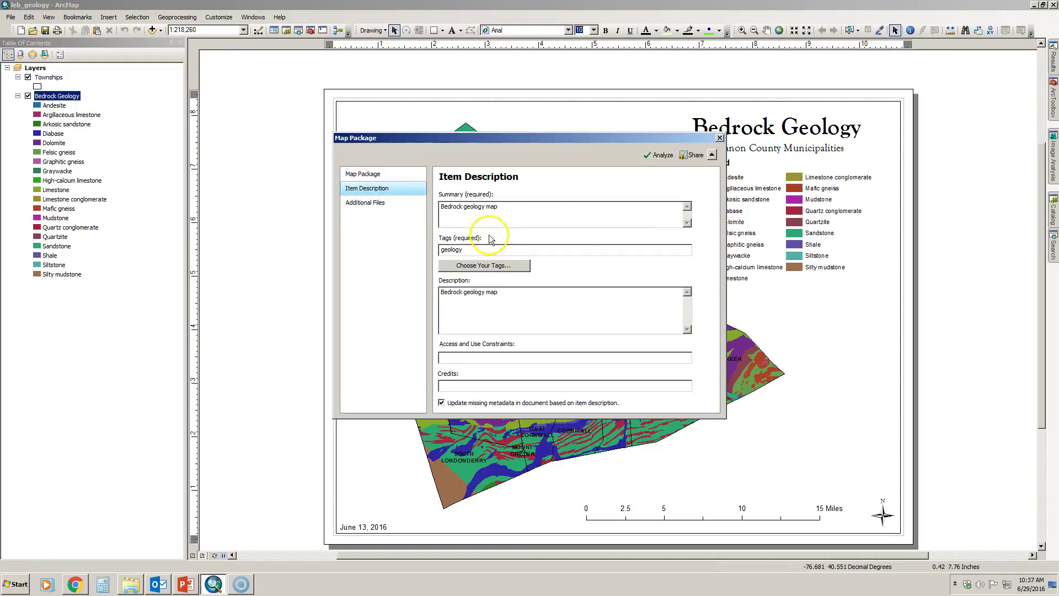
click(661, 156)
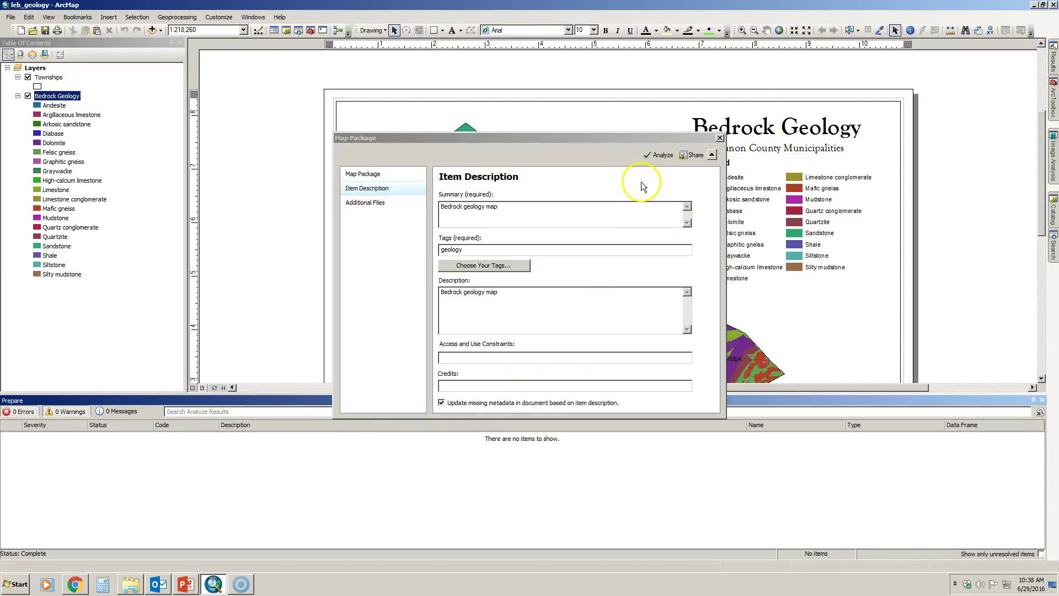
click(693, 155)
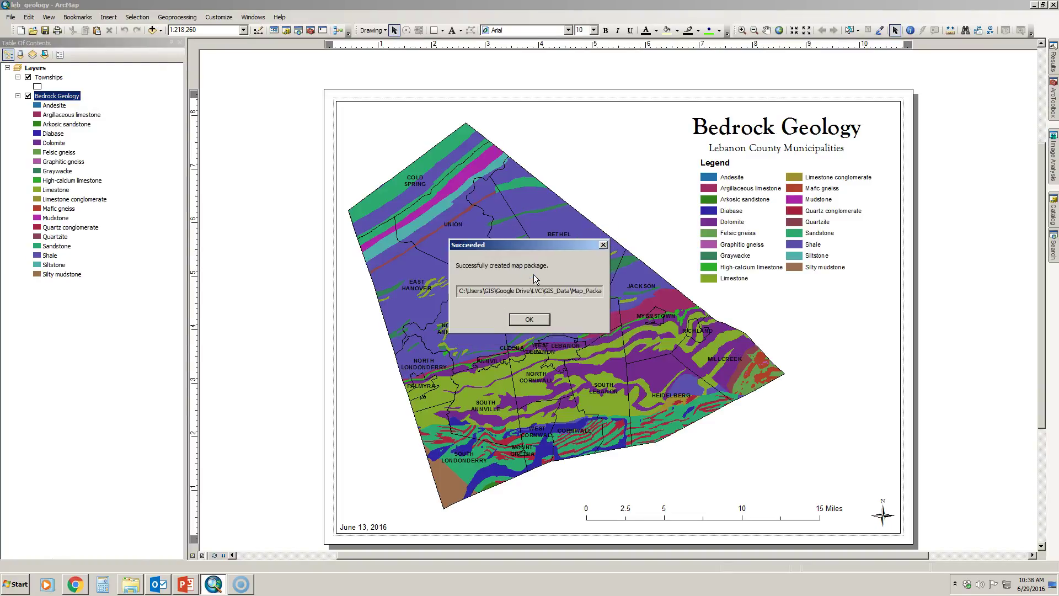
Inspect the created package's file path and undo the Google Drive move of gis_data.gdb.
click(496, 293)
drag(496, 293, 620, 296)
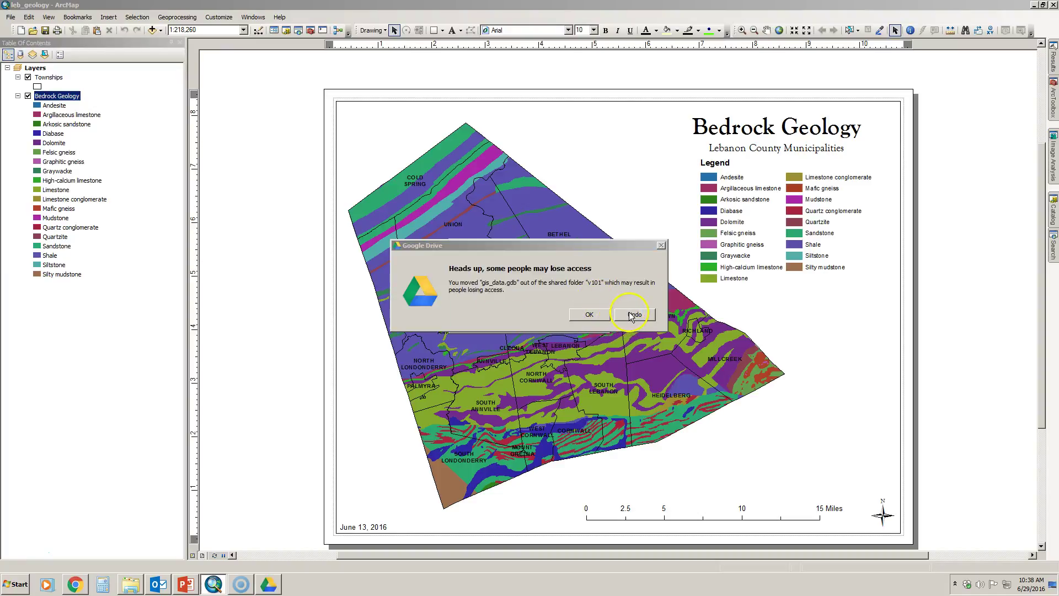
click(631, 315)
click(584, 291)
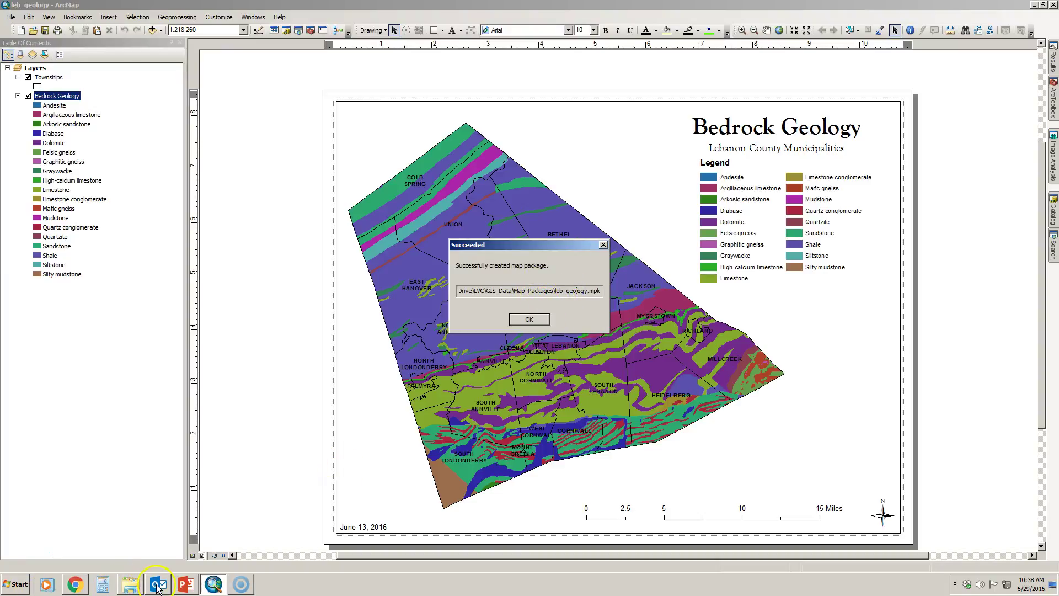
Switch to Windows Explorer and locate the leb_geology map package in Google Drive's LVC\GIS_Data\Map_Packages folder, then return to ArcMap and dismiss the package notice.
click(130, 584)
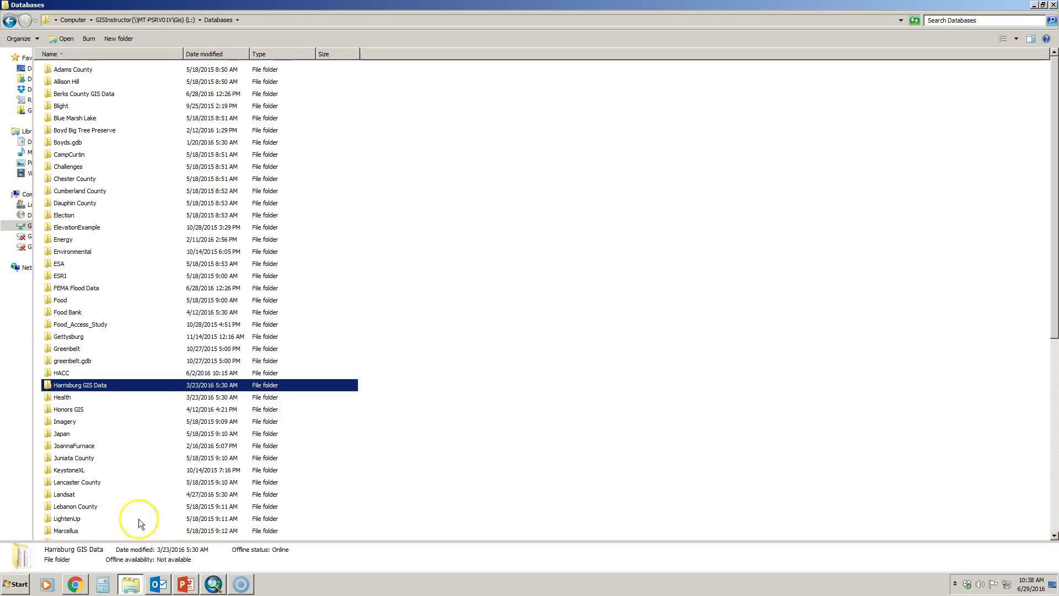
click(25, 110)
double_click(63, 216)
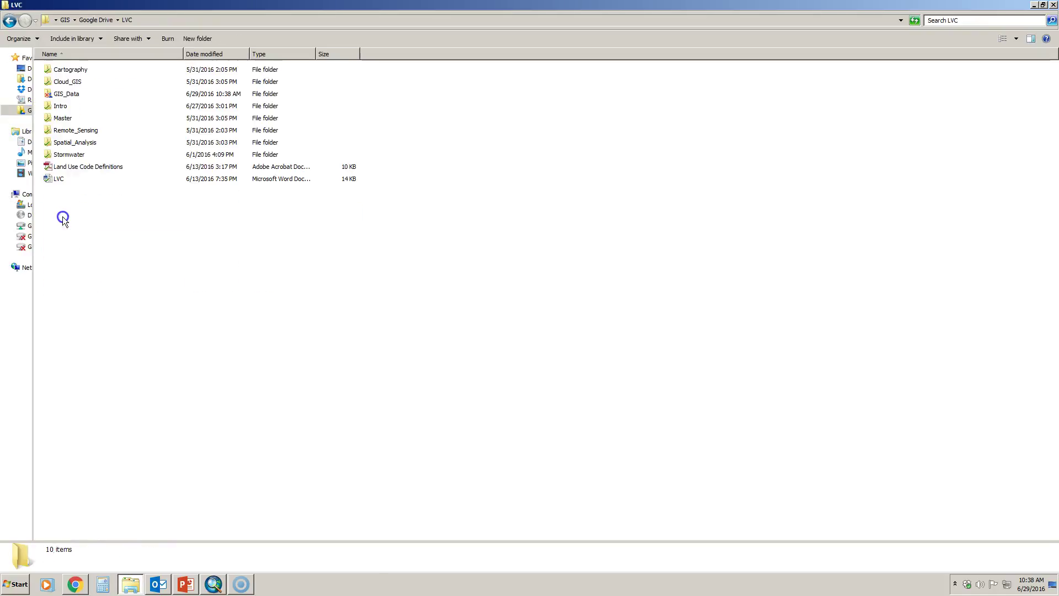
double_click(71, 95)
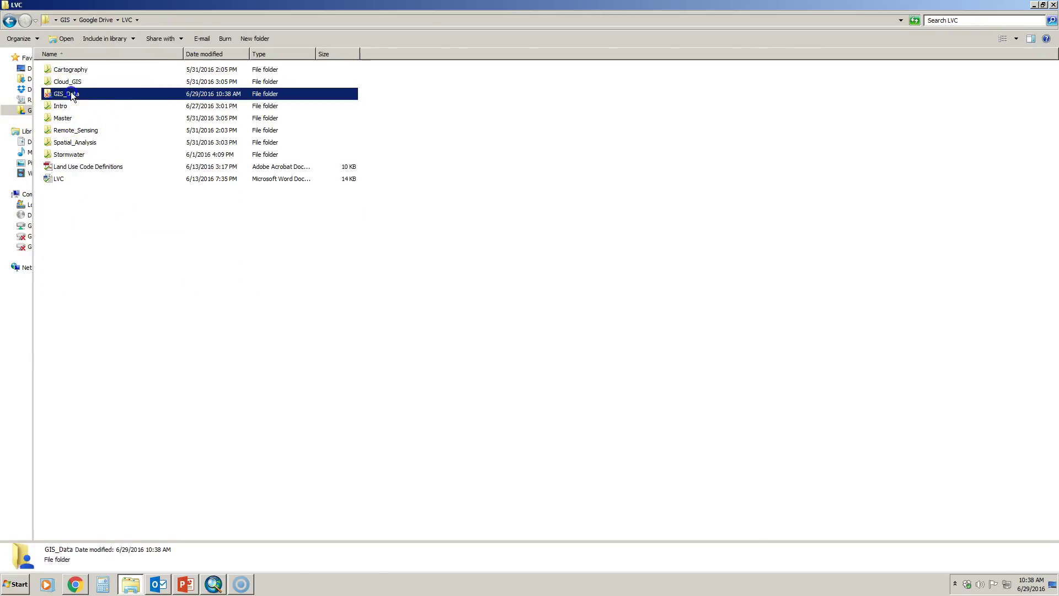
double_click(78, 95)
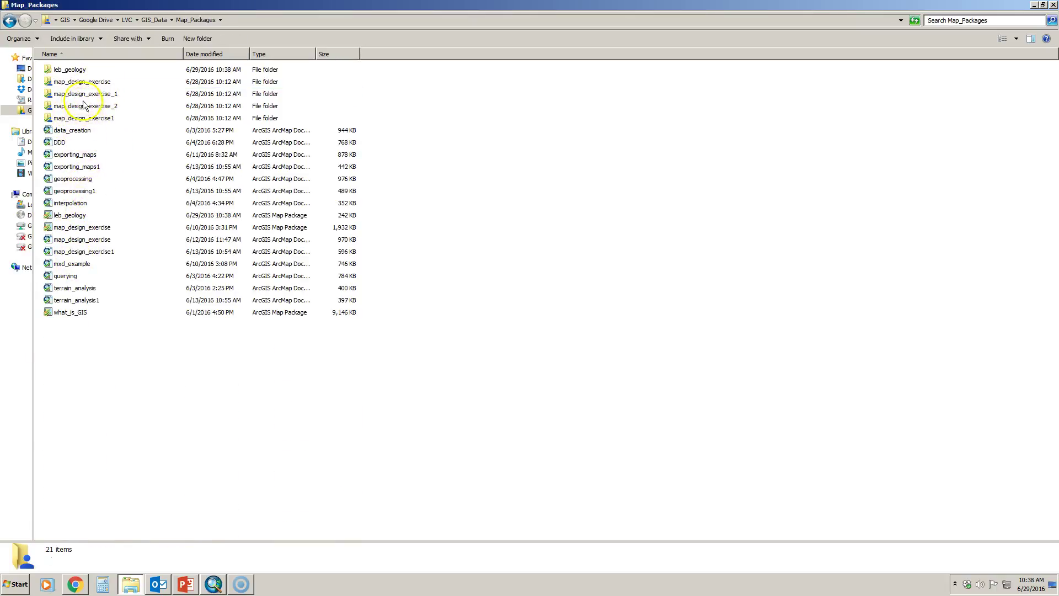
click(82, 216)
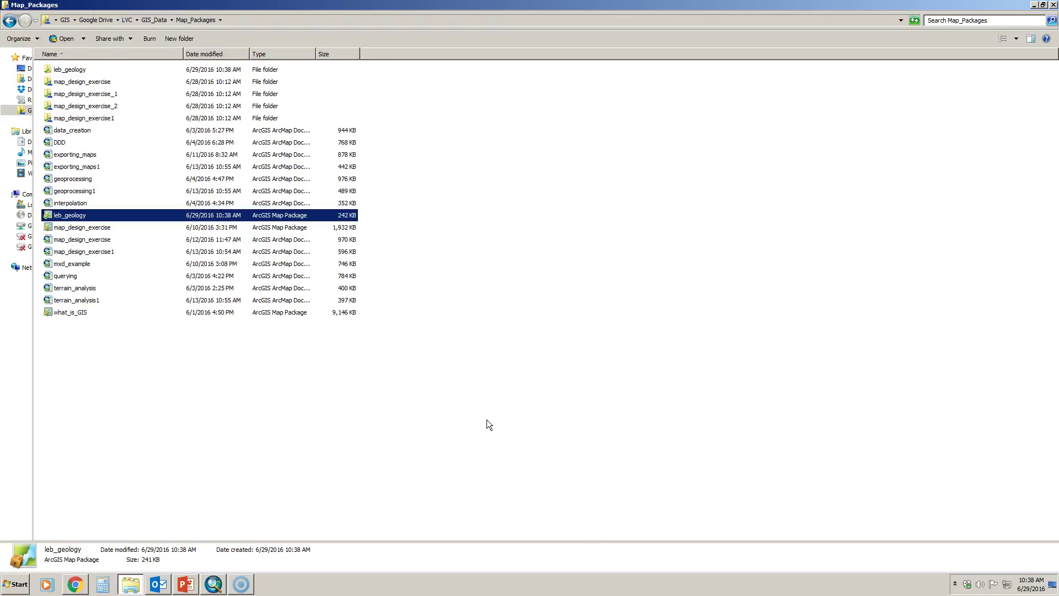
click(6, 200)
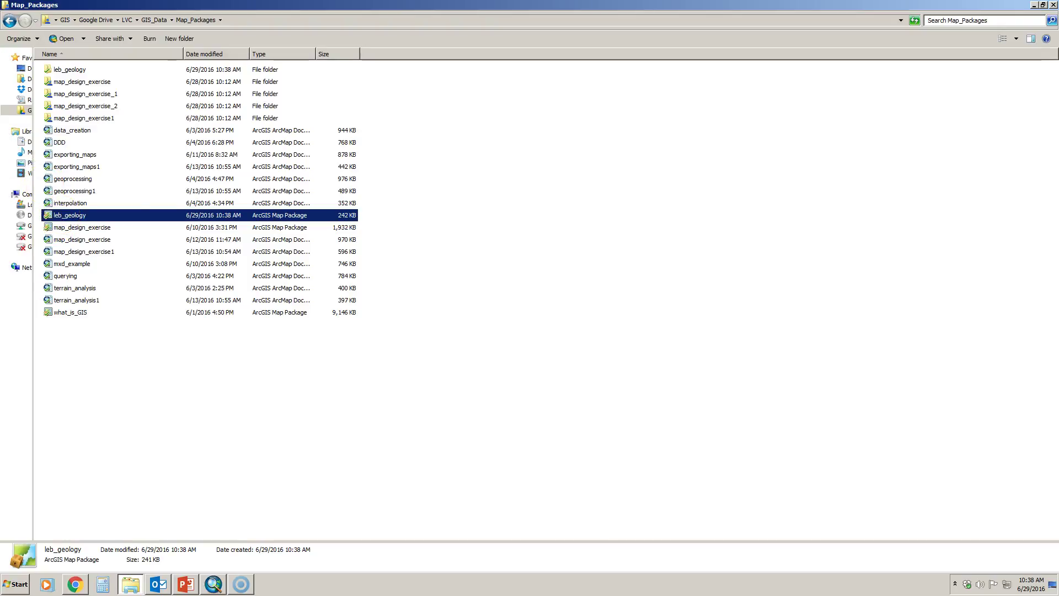
click(1054, 5)
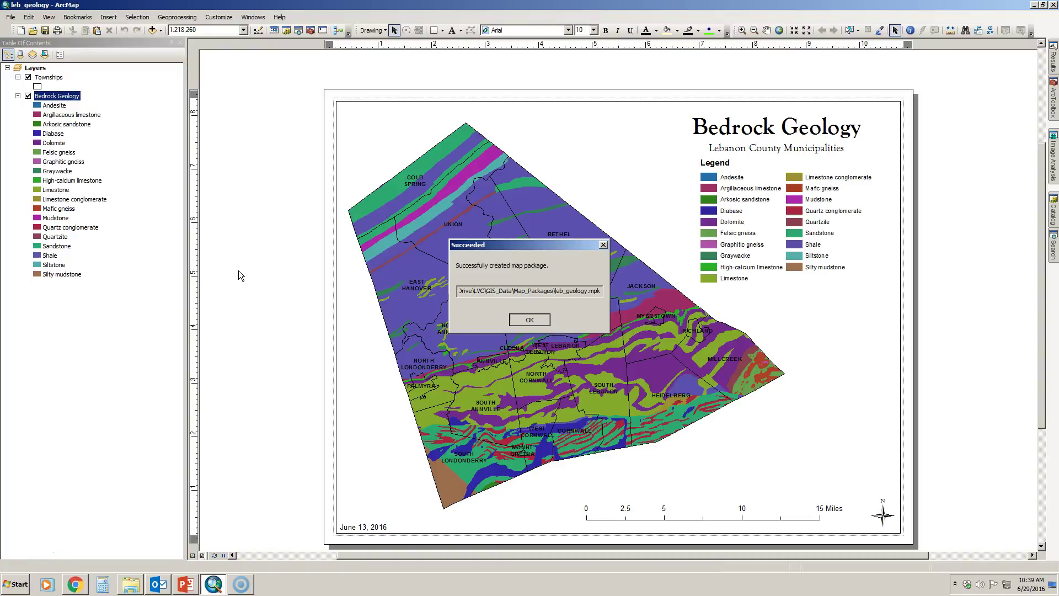
key(Return)
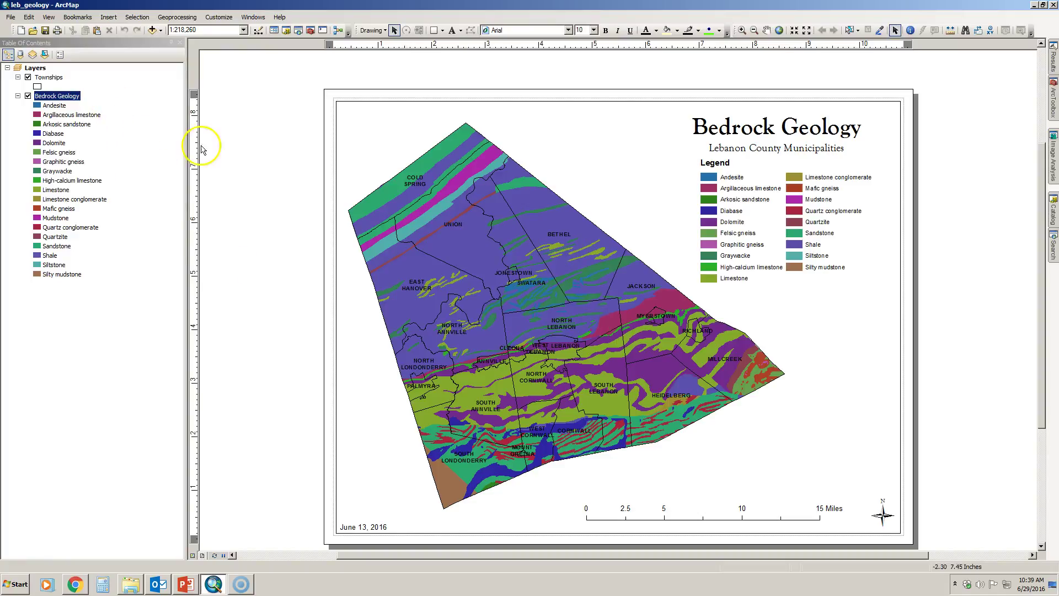
click(235, 135)
Examine the file formats available for exporting the map, then leave the export without saving.
click(11, 17)
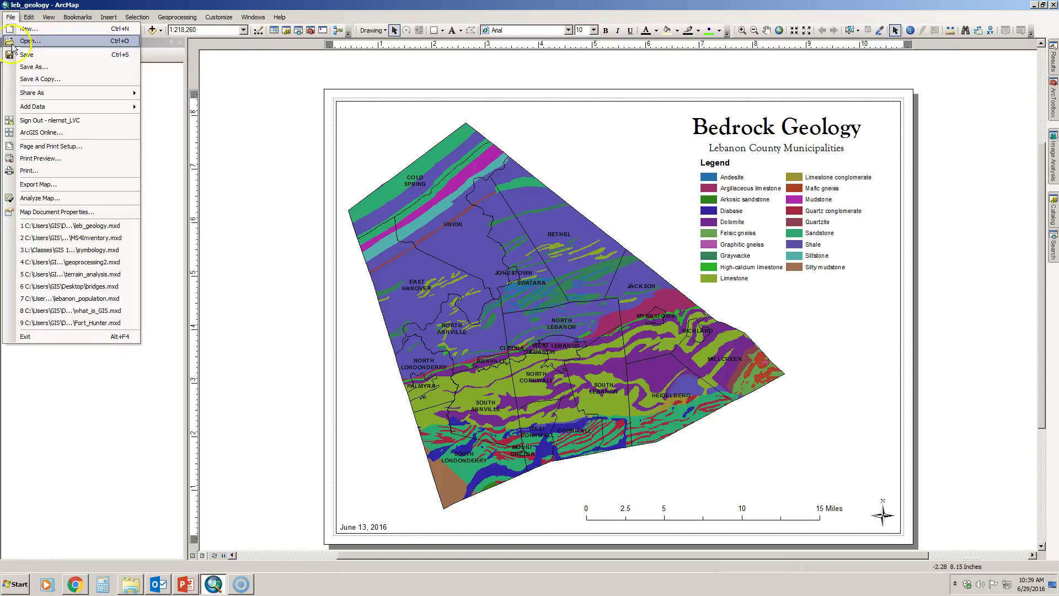
click(343, 249)
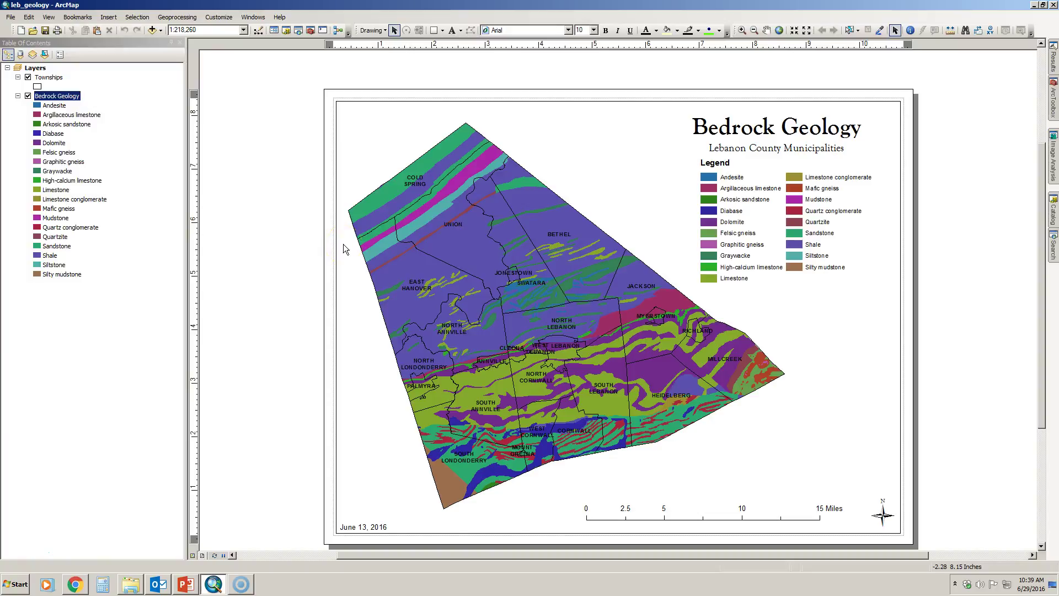
click(600, 303)
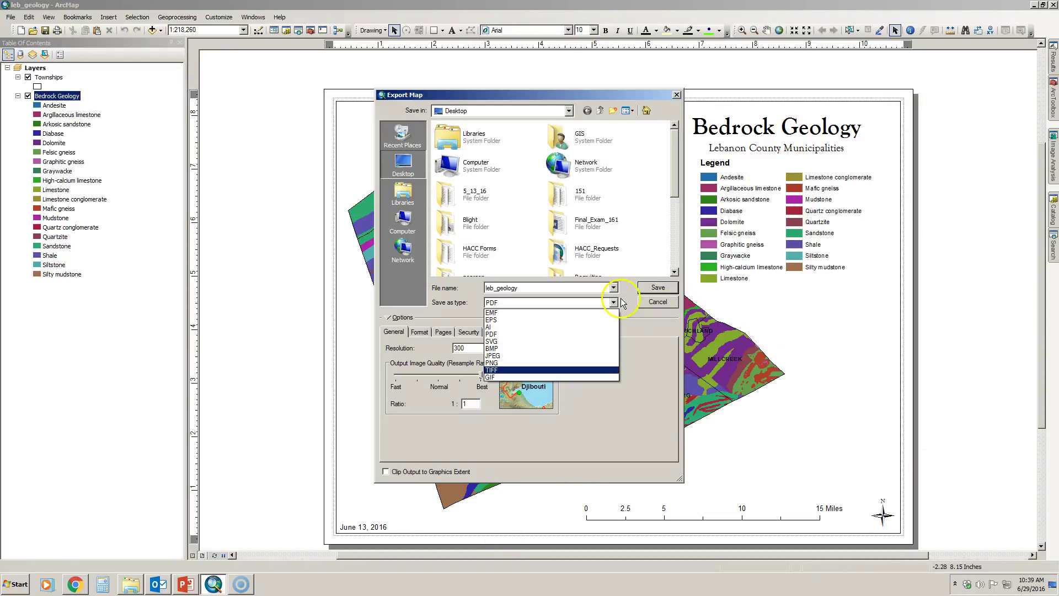
click(644, 303)
click(644, 304)
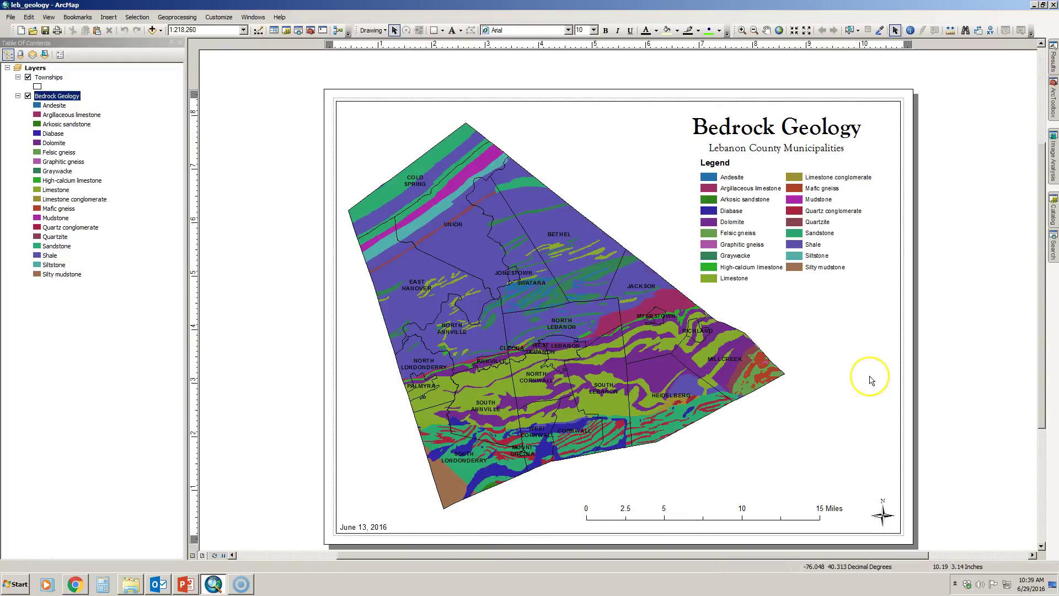